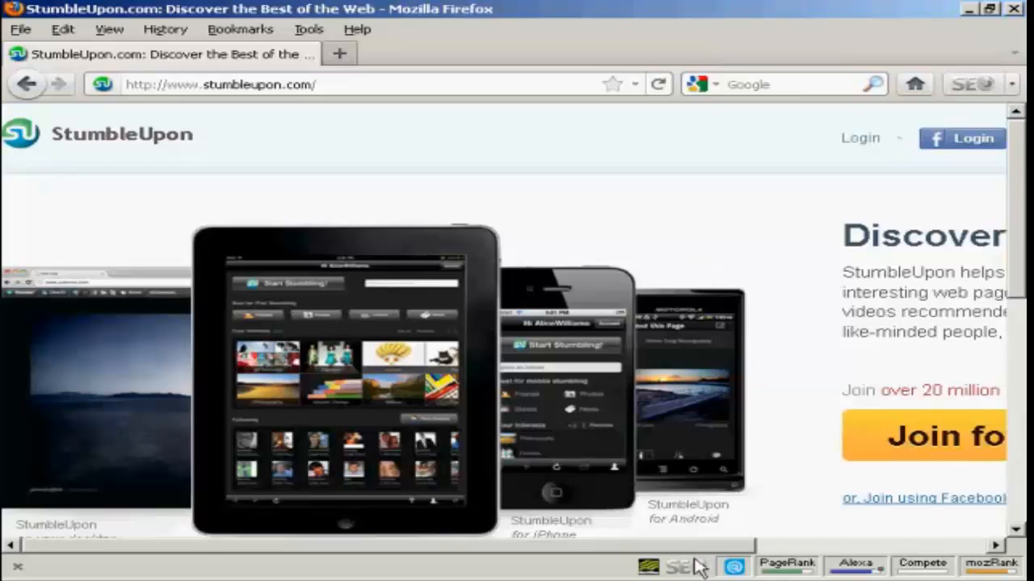
Step: Sign up for a free StumbleUpon account with the e-mail, username, account password, gender Male and date of birth, and submit the form
drag(681, 552, 980, 554)
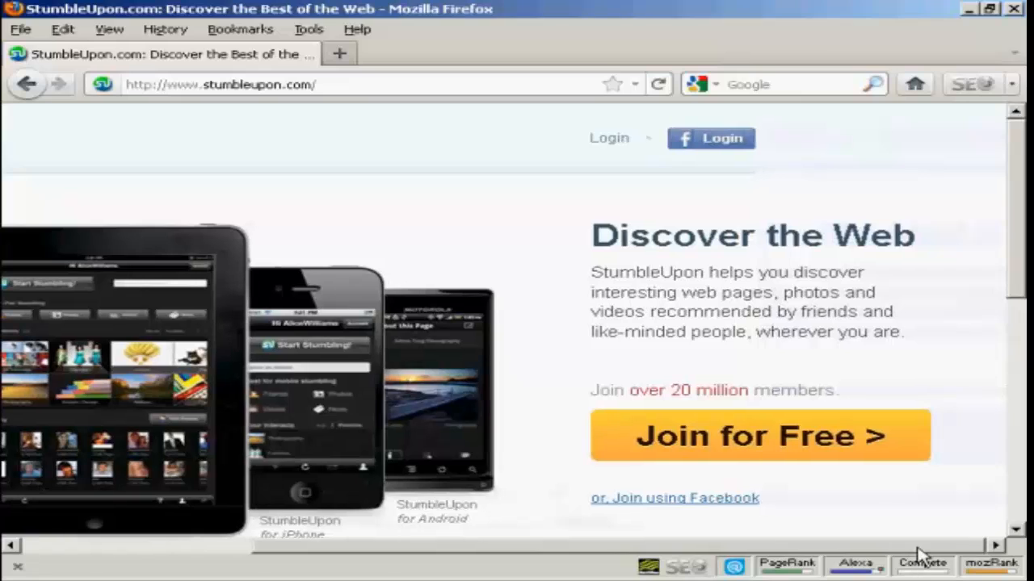
click(714, 439)
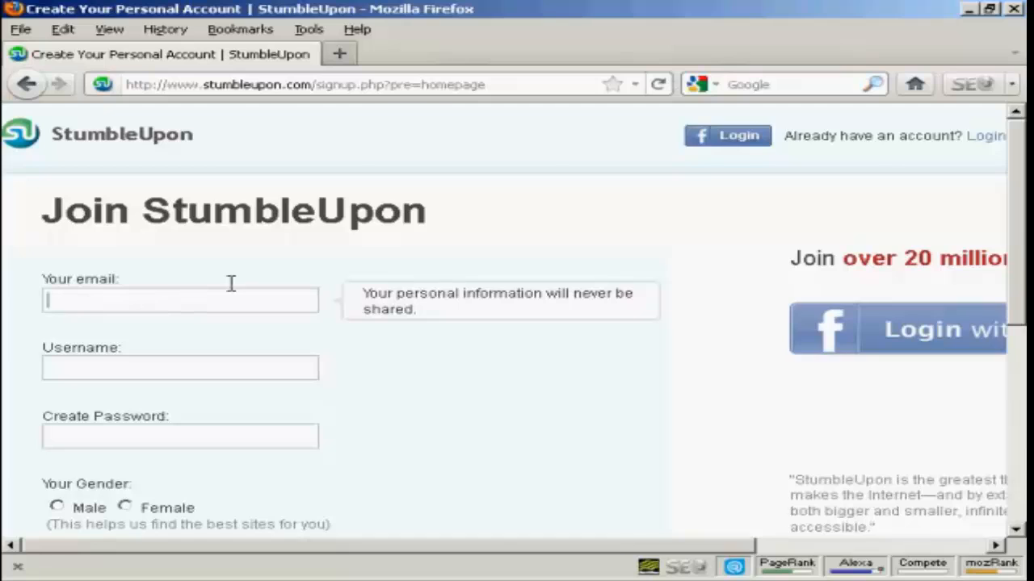
scroll(233, 291, down, 6)
scroll(406, 263, up, 6)
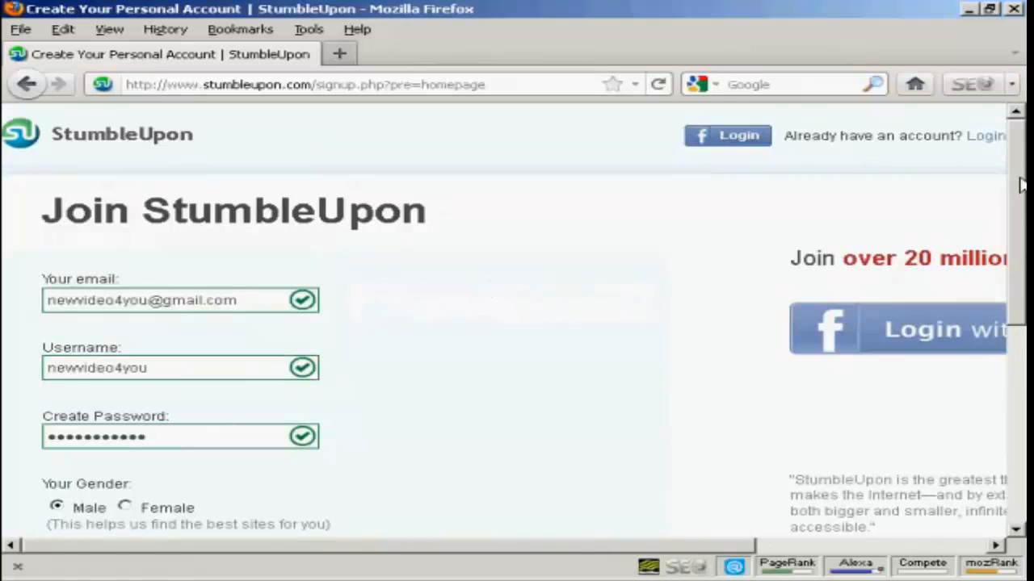
scroll(1020, 184, down, 3)
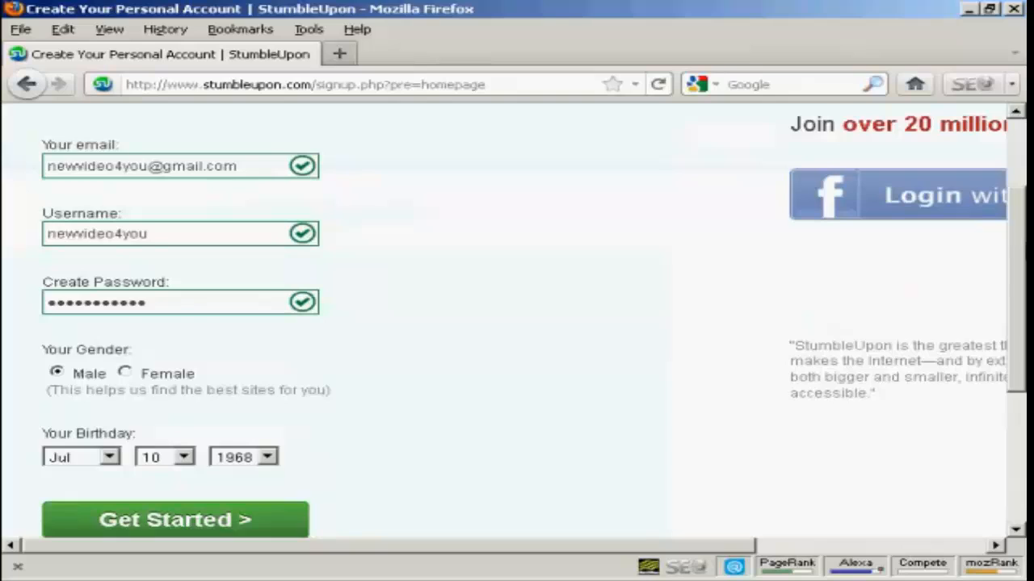
scroll(533, 321, down, 3)
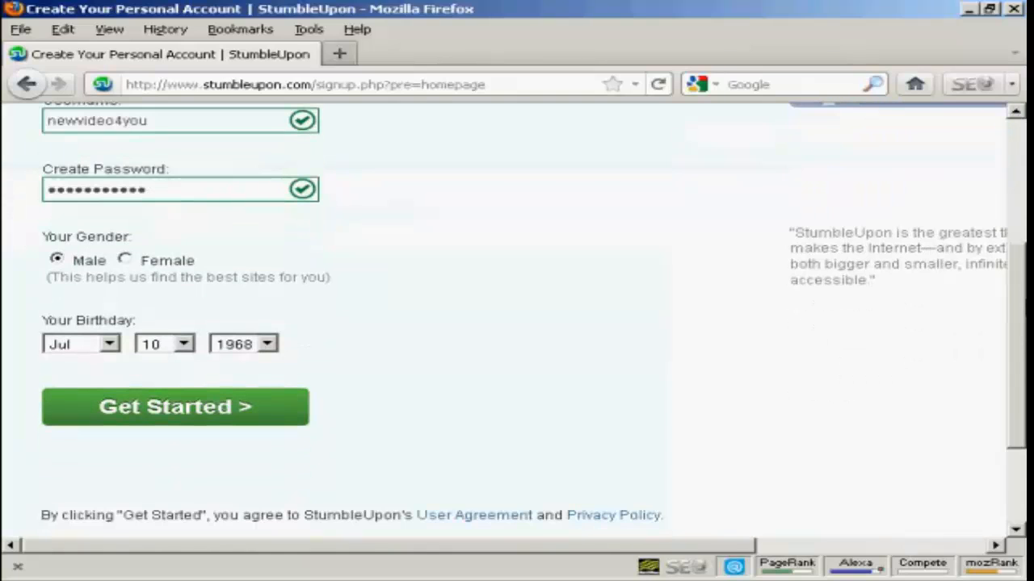
click(170, 415)
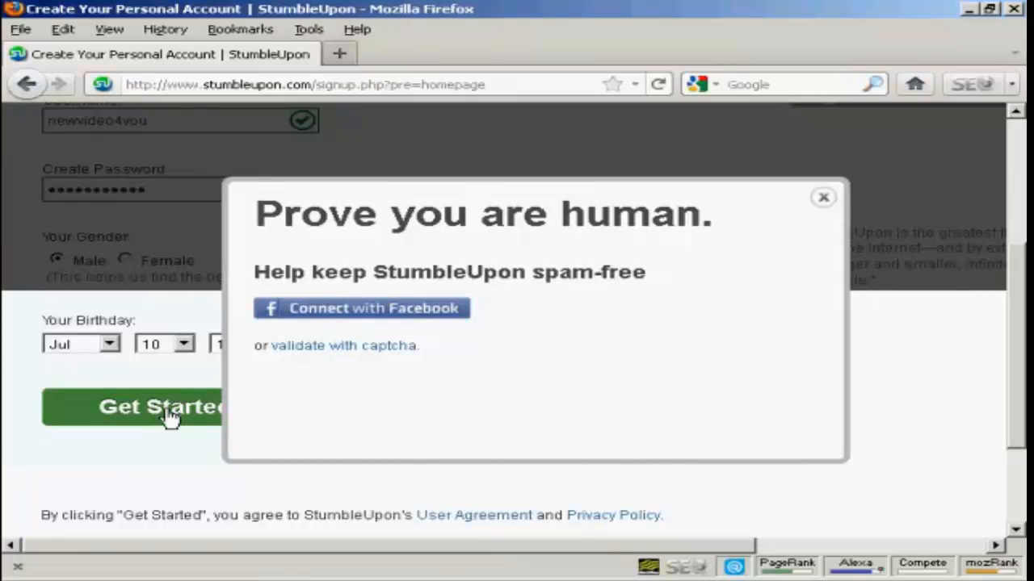
Step: Choose captcha validation, enter the words shown in the verification image and submit them
click(399, 353)
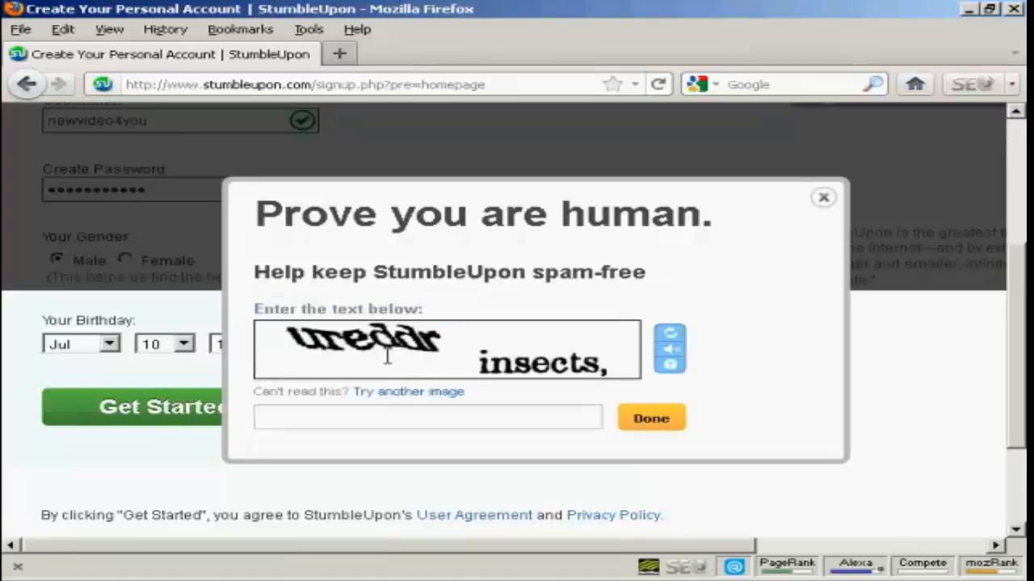
click(295, 414)
text(ureddr insects)
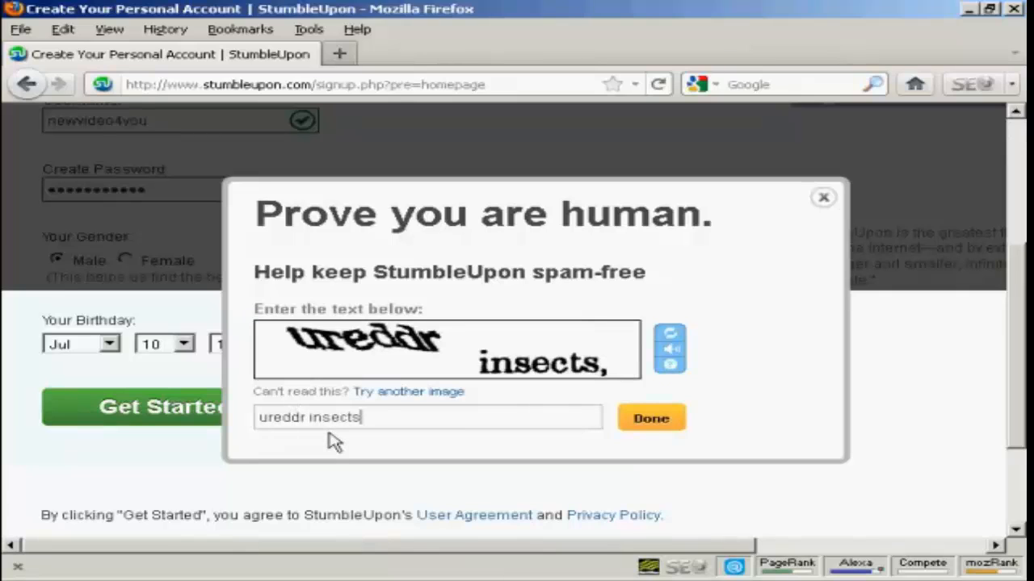
click(651, 420)
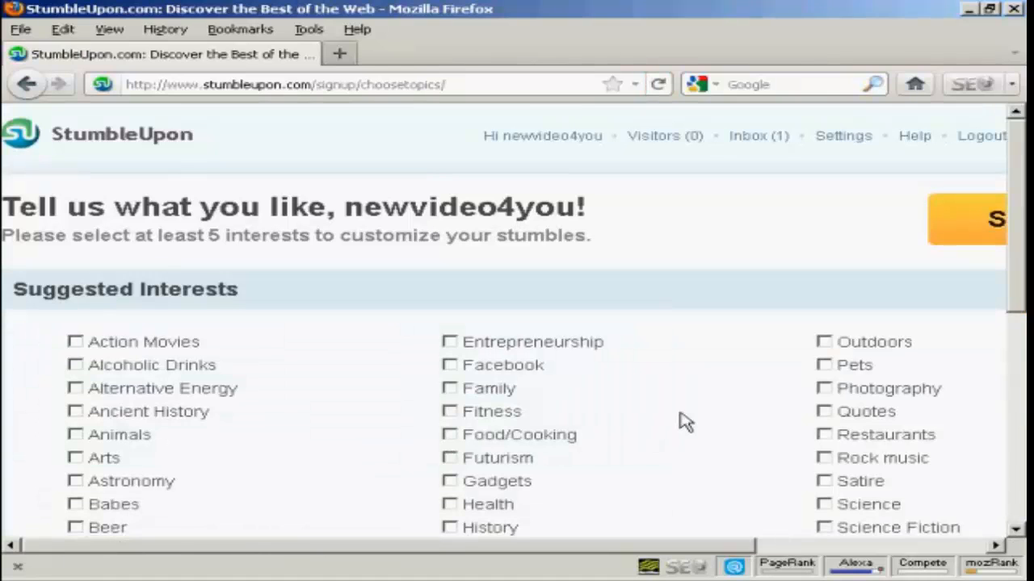
Step: Go from the interest selection to the StumbleUpon home page and open the Sites stumbling mode
drag(1021, 209, 1023, 188)
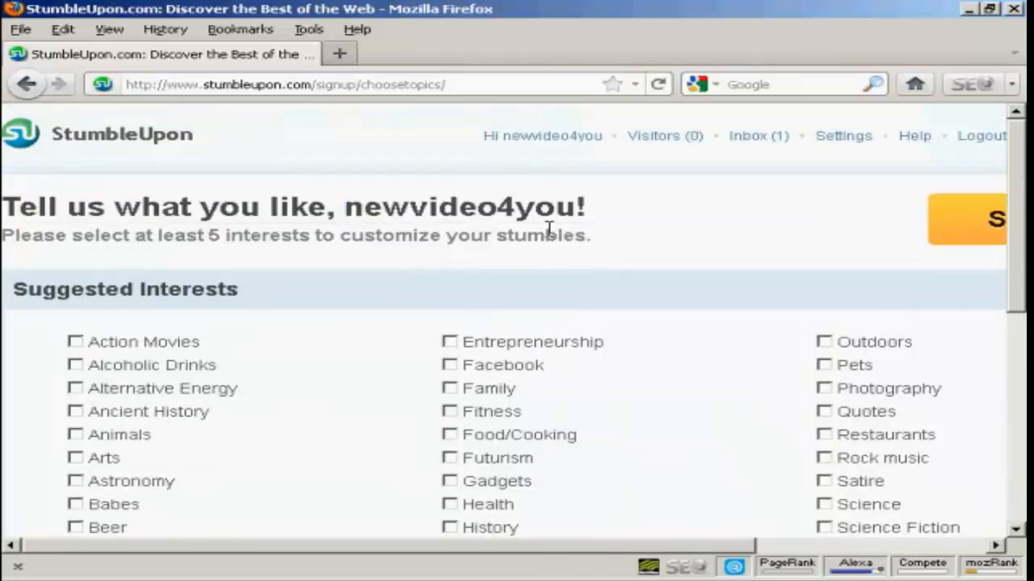
click(150, 143)
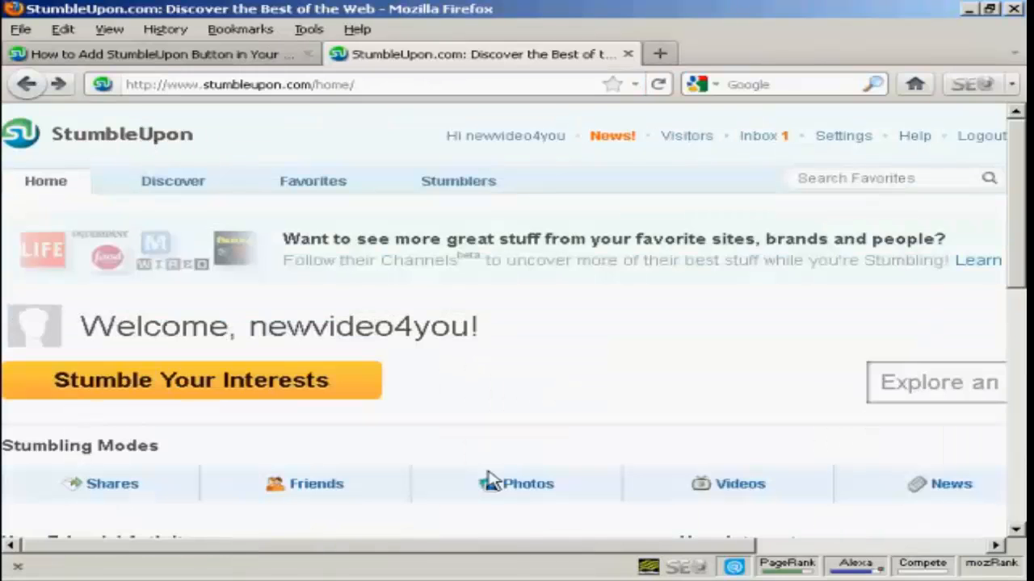
drag(525, 553, 771, 540)
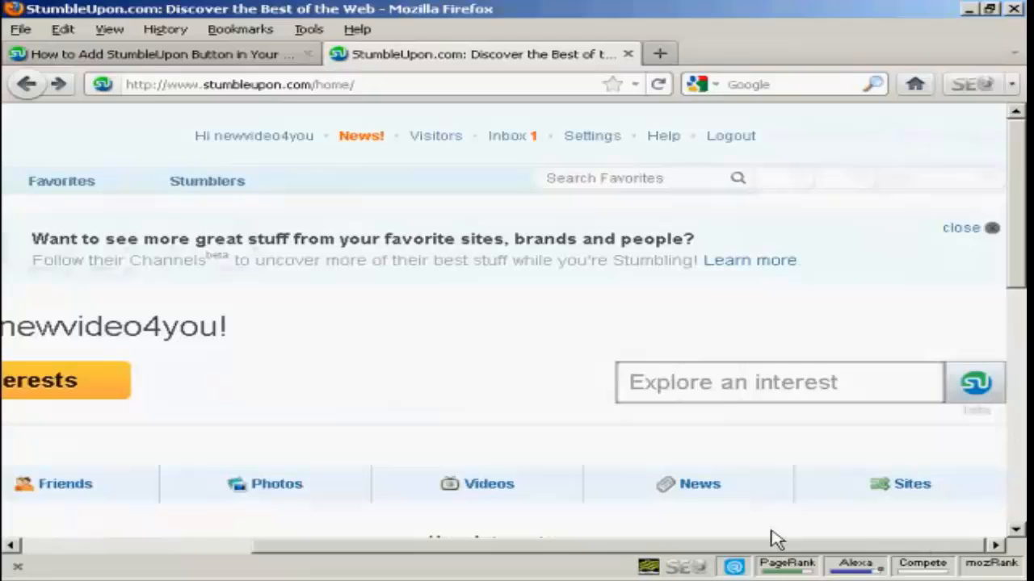
click(912, 484)
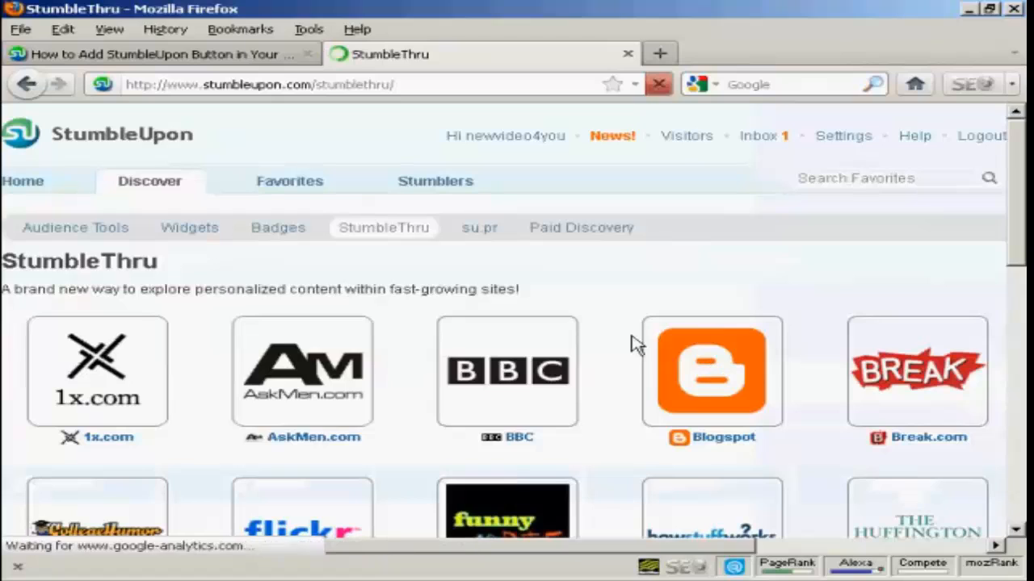
Step: Open the StumbleUpon Badges page and go on to the badge setup
click(280, 230)
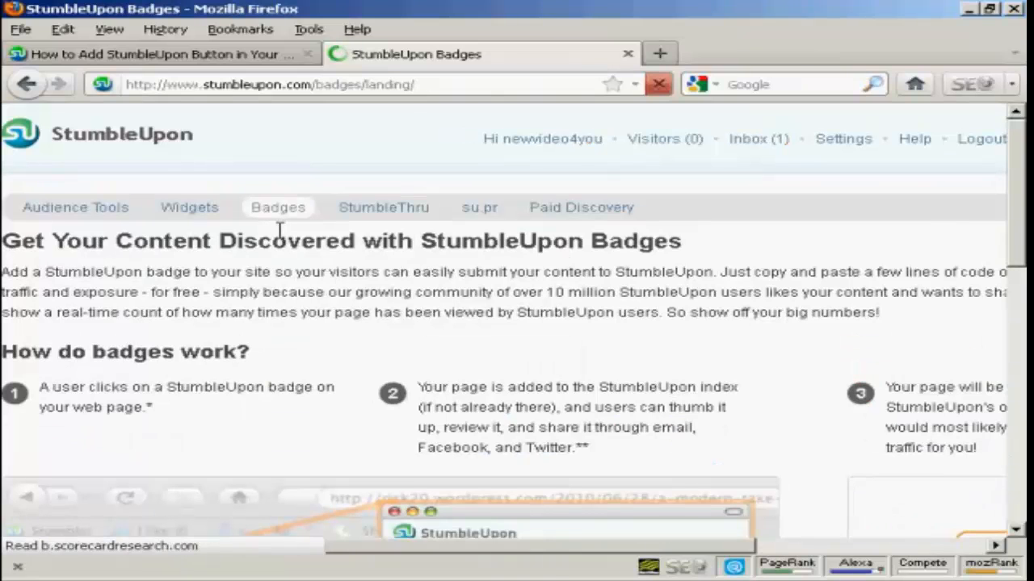
drag(1020, 141, 1024, 274)
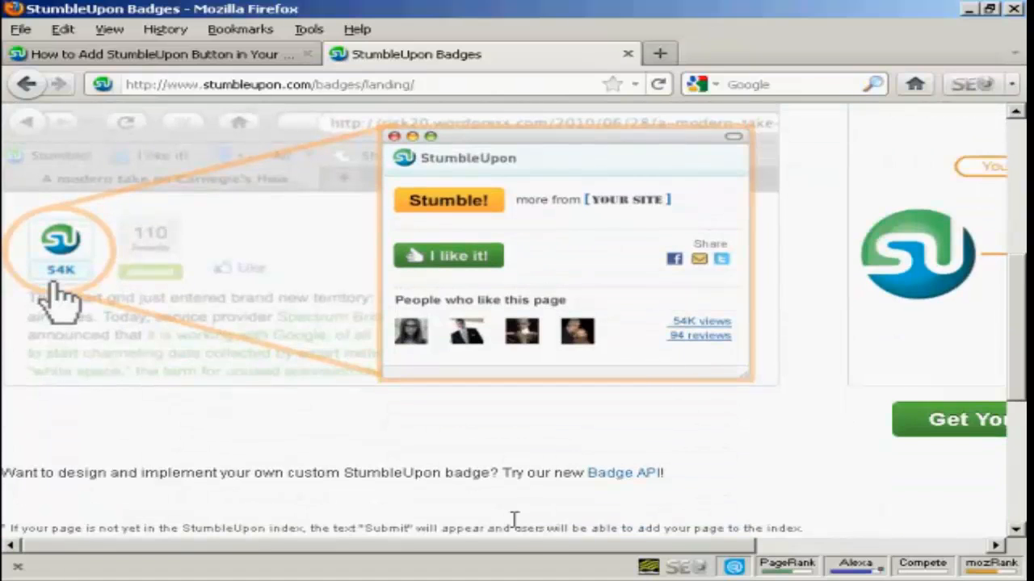
drag(510, 554, 791, 554)
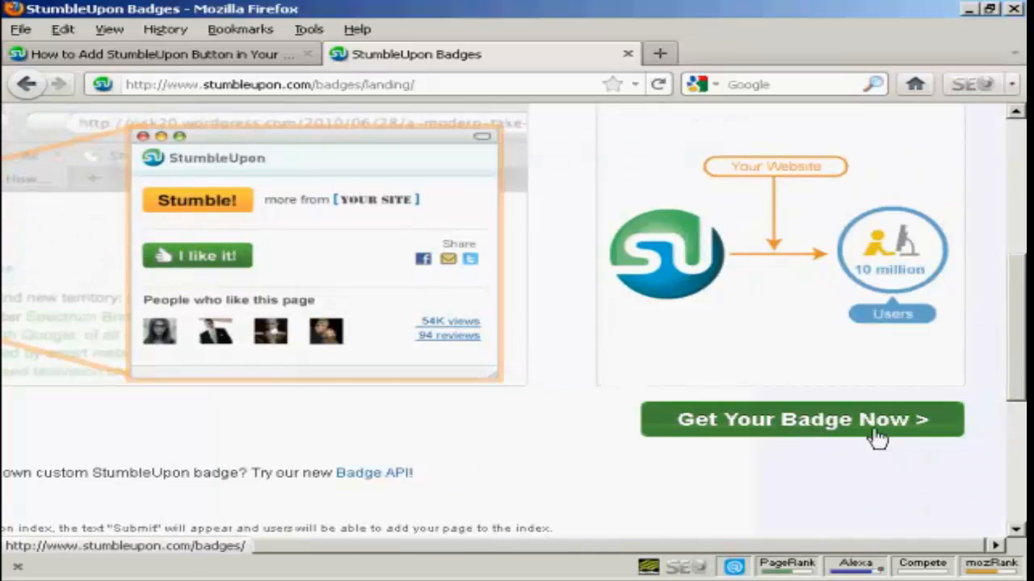
click(840, 436)
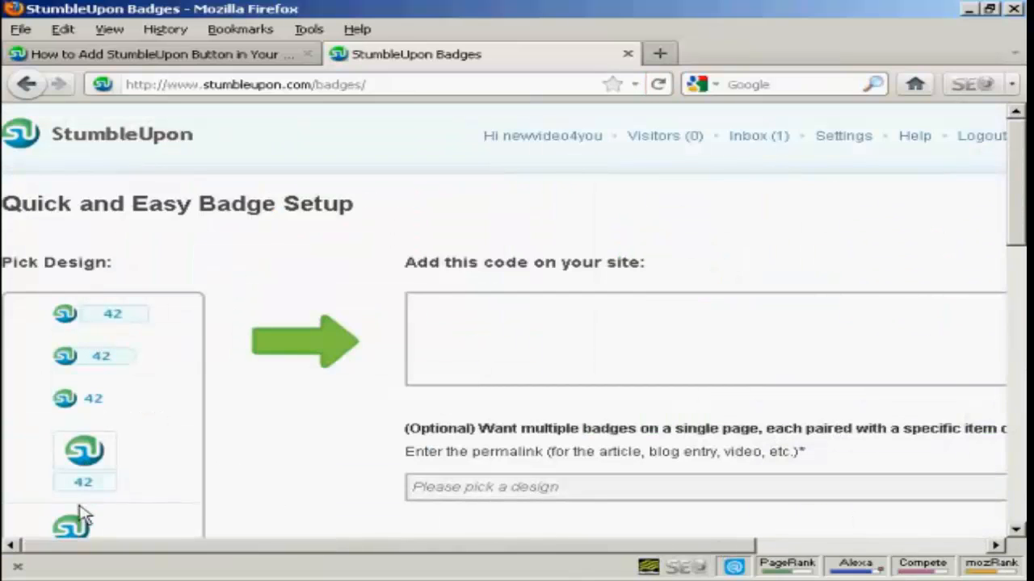
Step: Pick the large round logo badge design without a counter and copy its whole script code
scroll(1023, 218, down, 1)
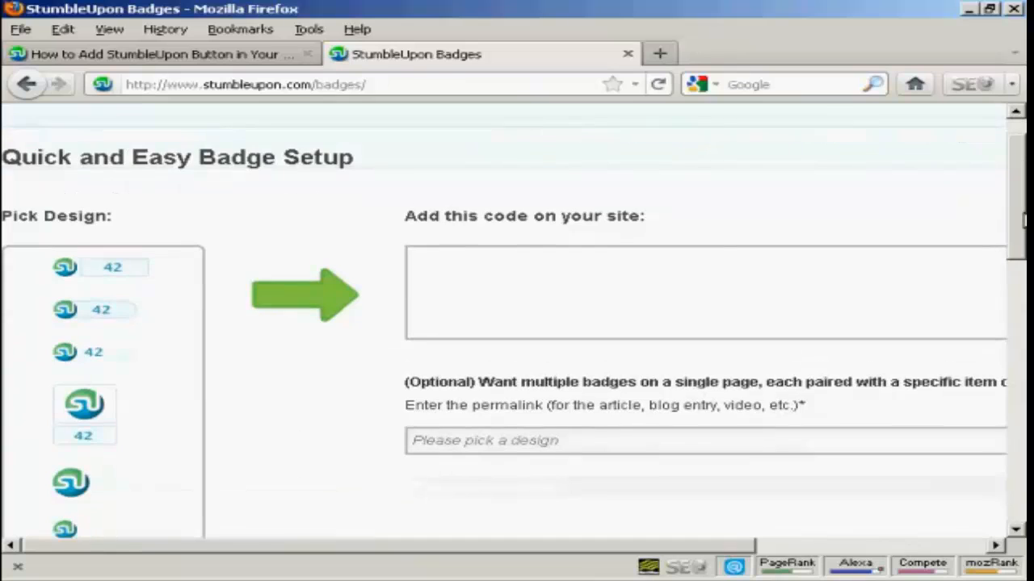
scroll(1024, 218, down, 2)
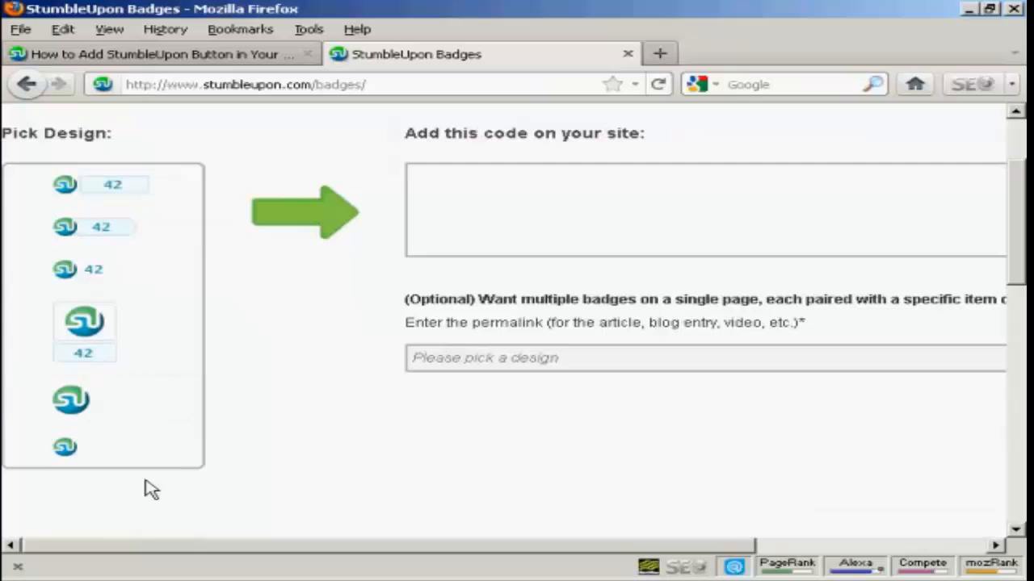
click(72, 404)
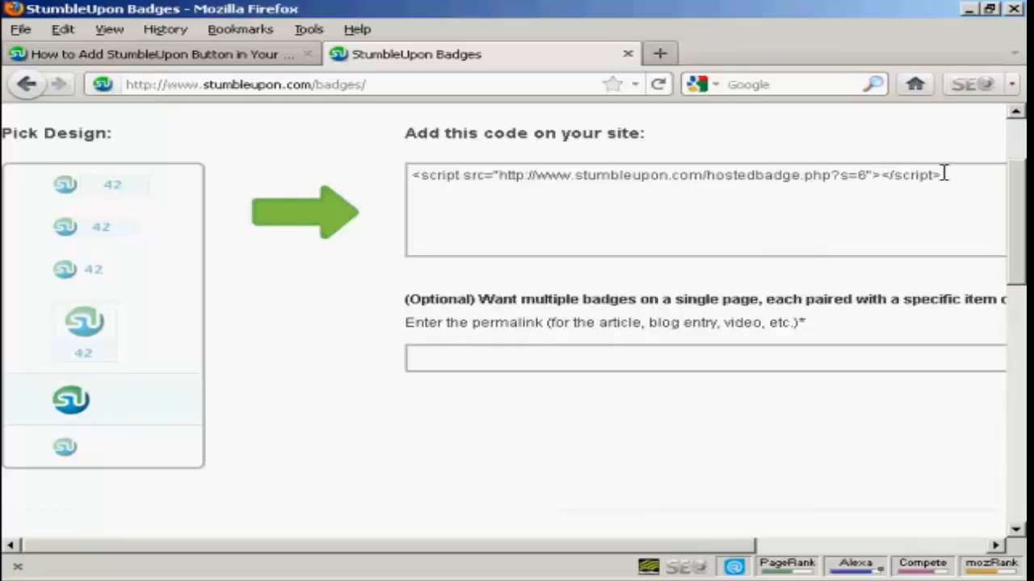
drag(943, 171, 396, 185)
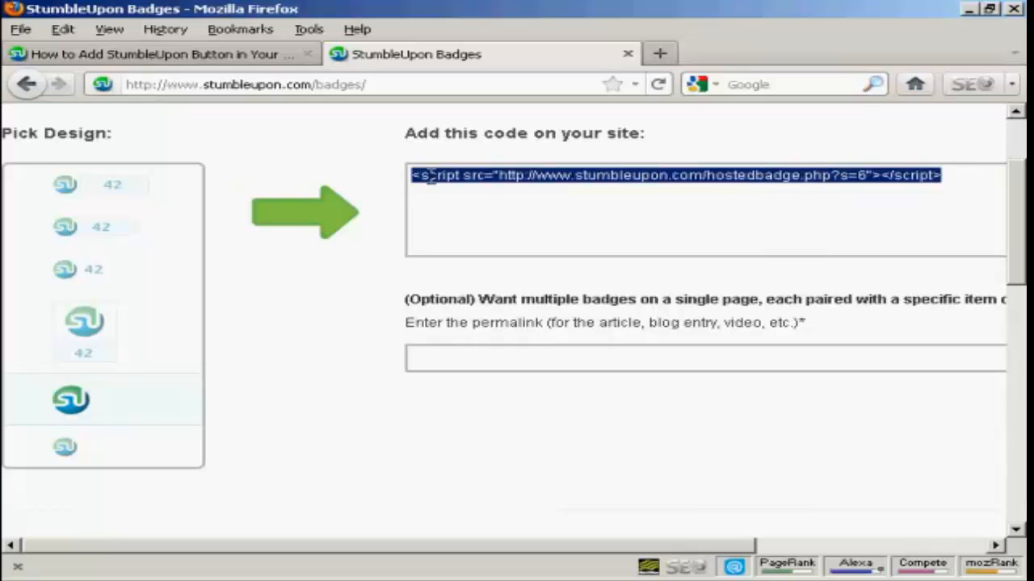
right_click(431, 176)
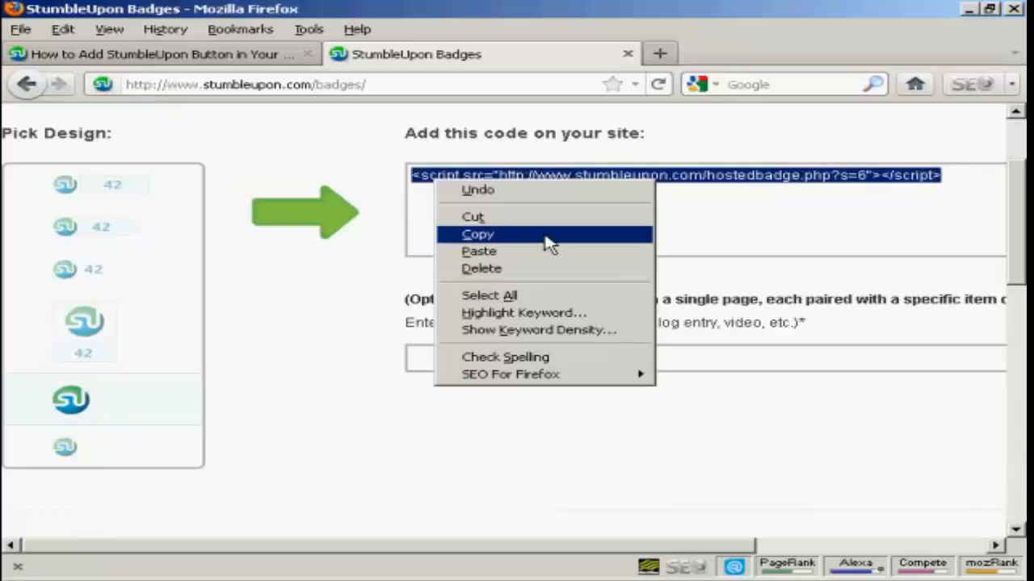
click(478, 234)
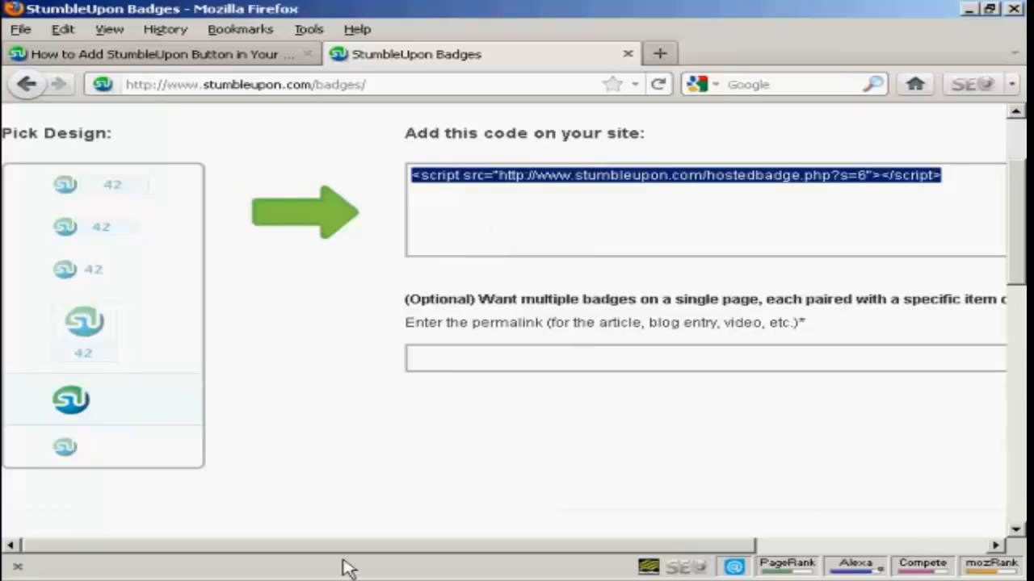
Step: Switch to Nvu and replace the <br> tag in the untitled page's HTML source with the copied badge script
key(alt+Tab)
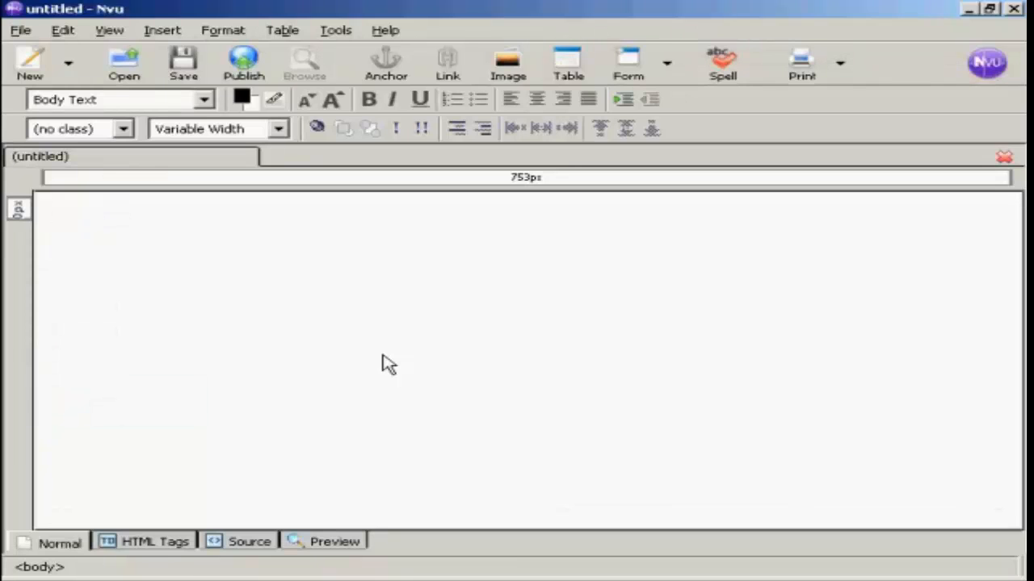
click(254, 546)
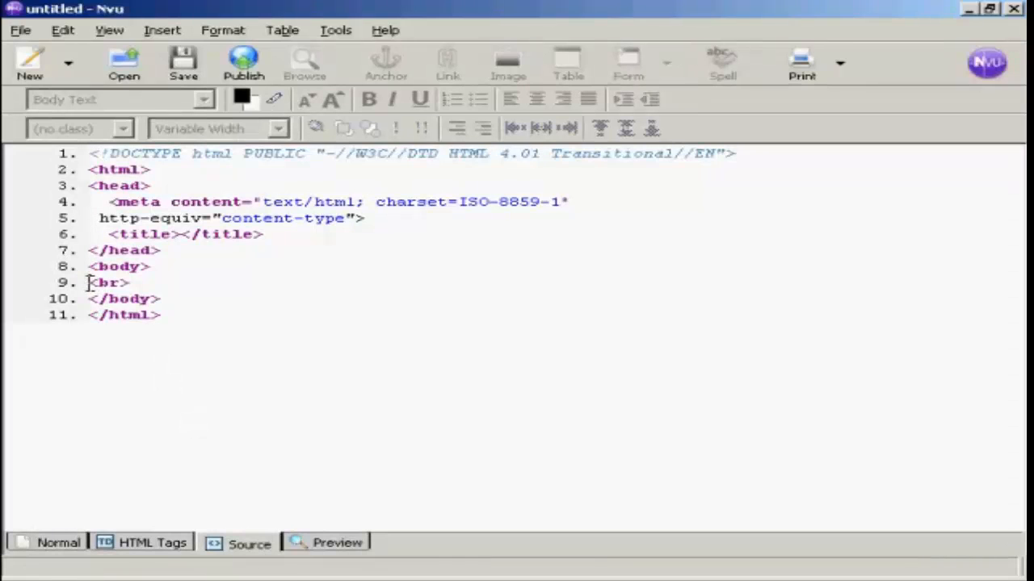
drag(90, 283, 151, 292)
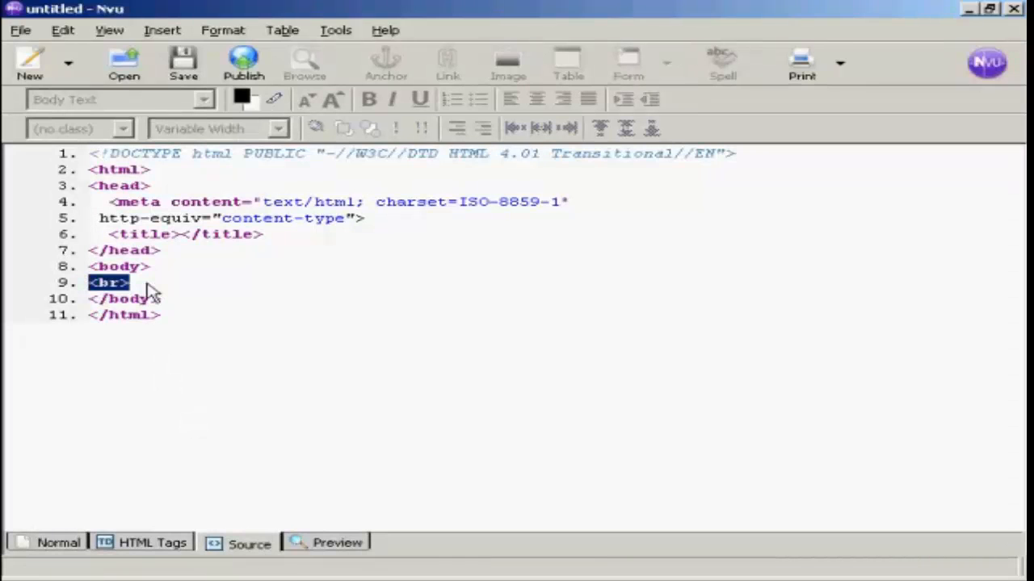
key(ctrl+v)
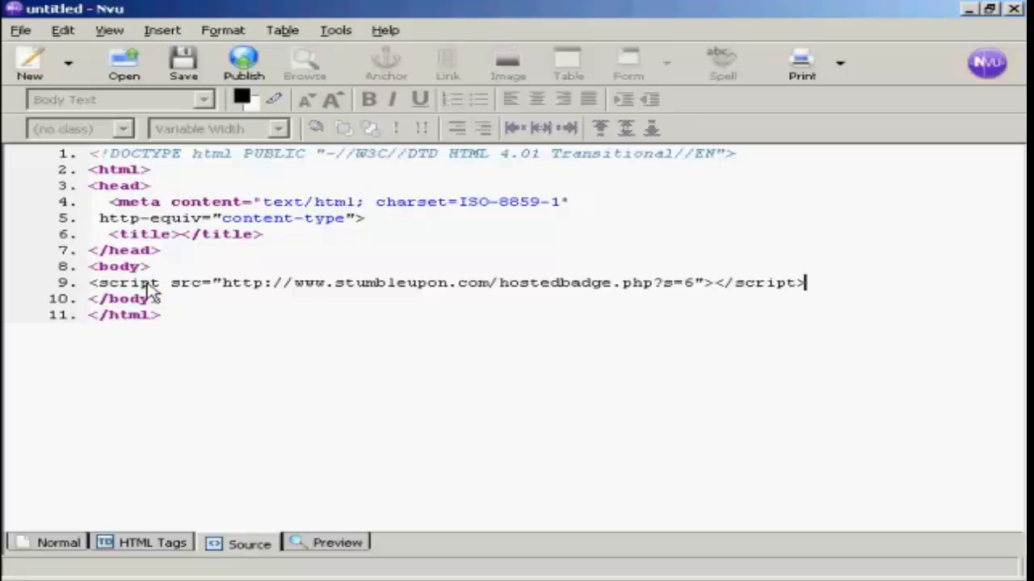
Step: Return to the normal page view, title the page Stumbleupon and save it as Stumbleupon.html in the Websites folder
click(57, 544)
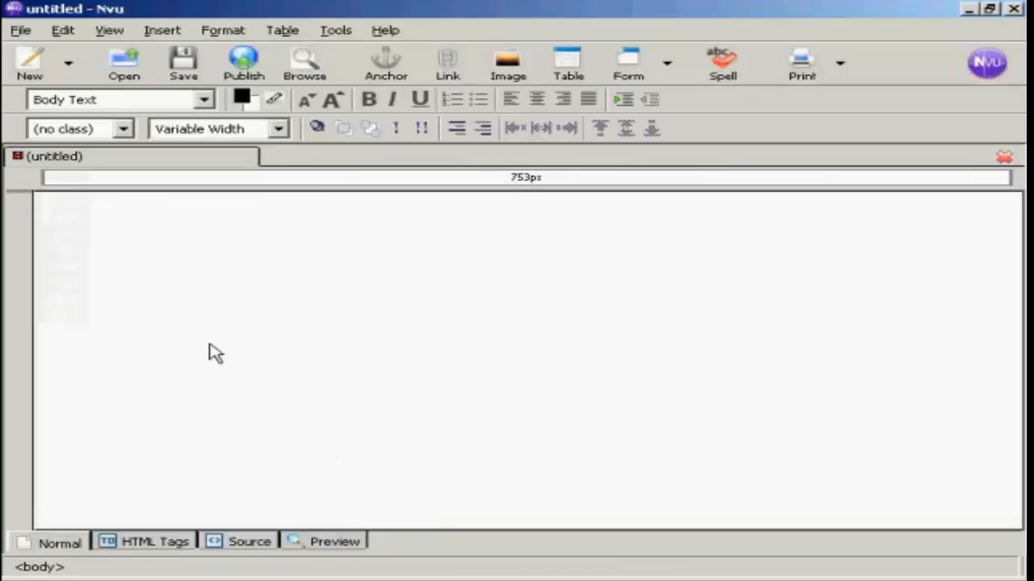
click(184, 67)
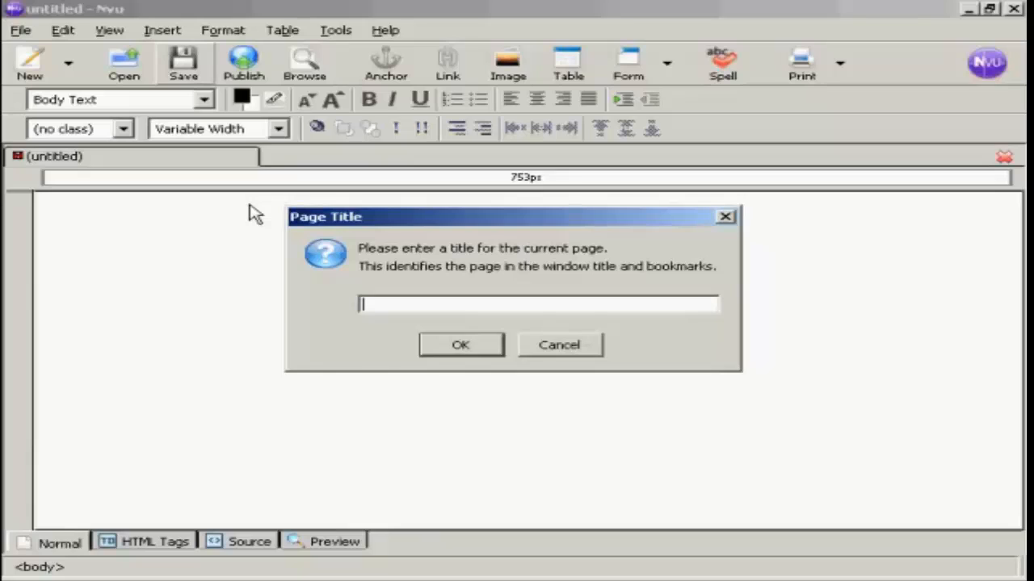
text(Stumbleupon)
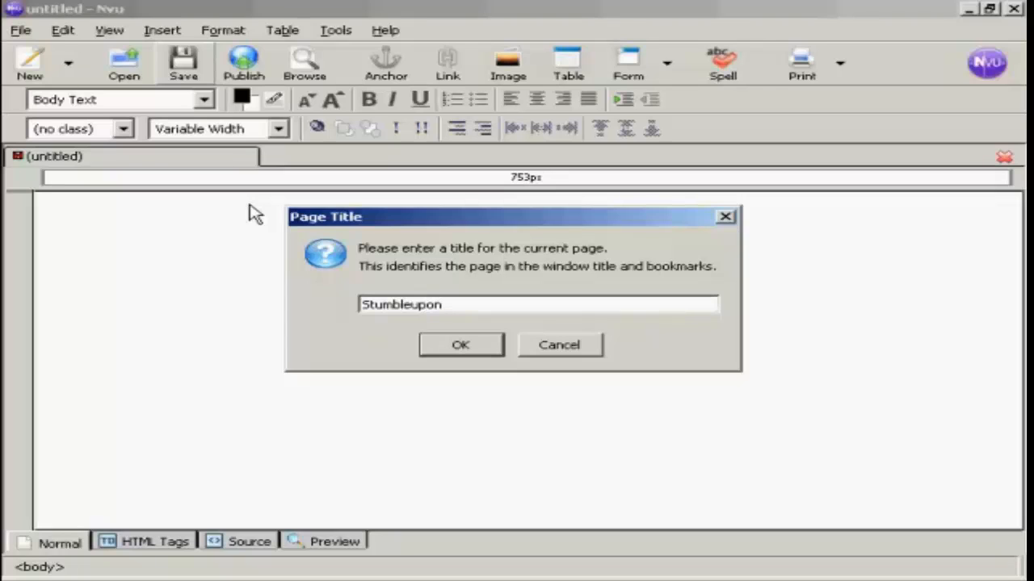
click(457, 344)
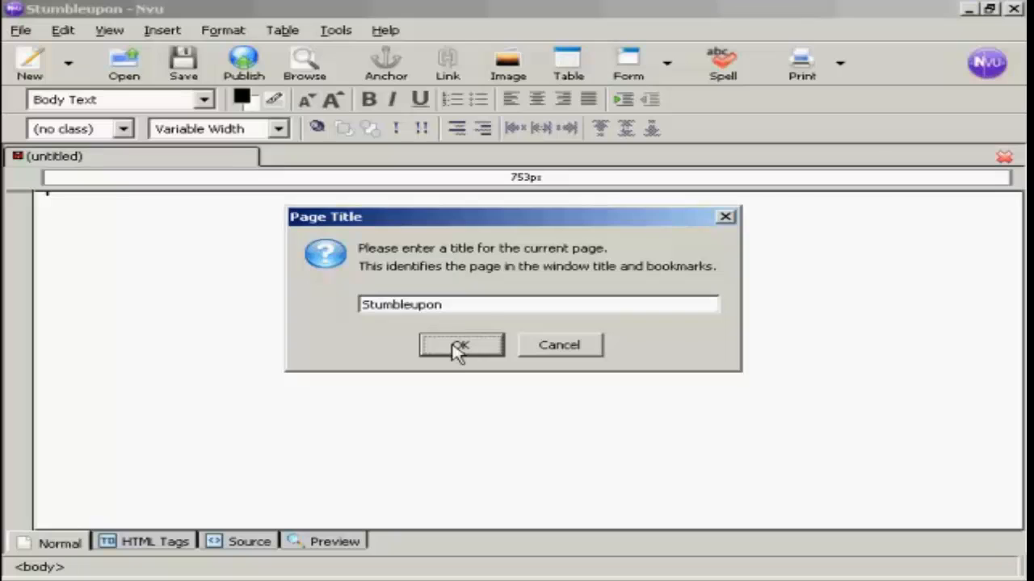
click(456, 345)
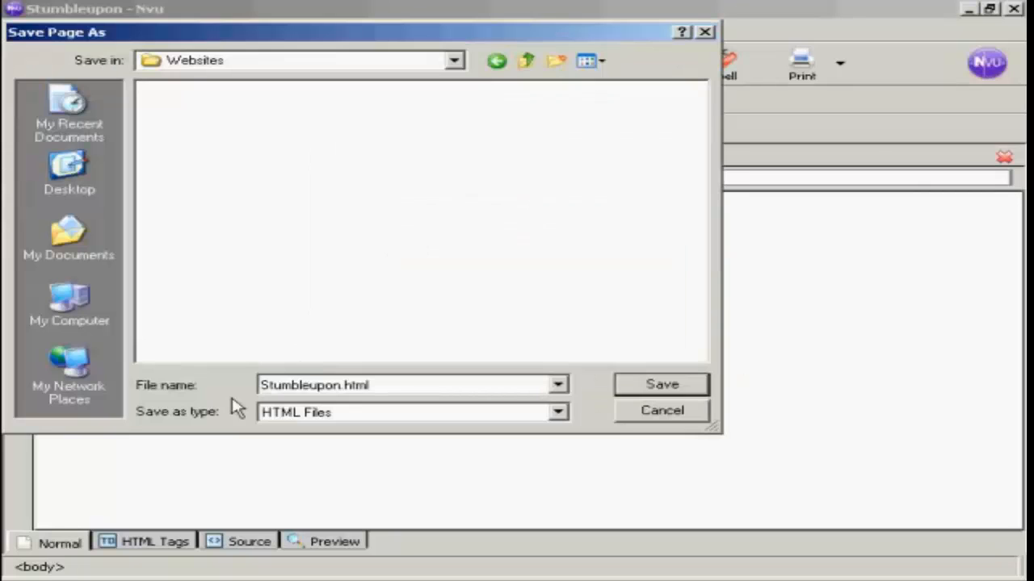
click(674, 392)
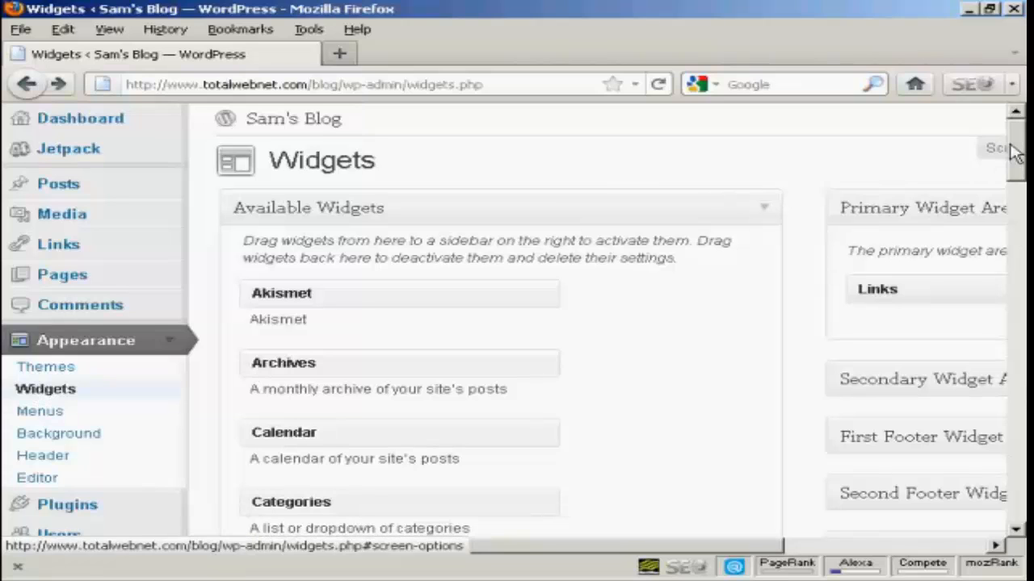
Step: Add a Text widget below Links in the Primary Widget Area and paste the copied StumbleUpon badge script into its content
drag(1013, 148, 1005, 315)
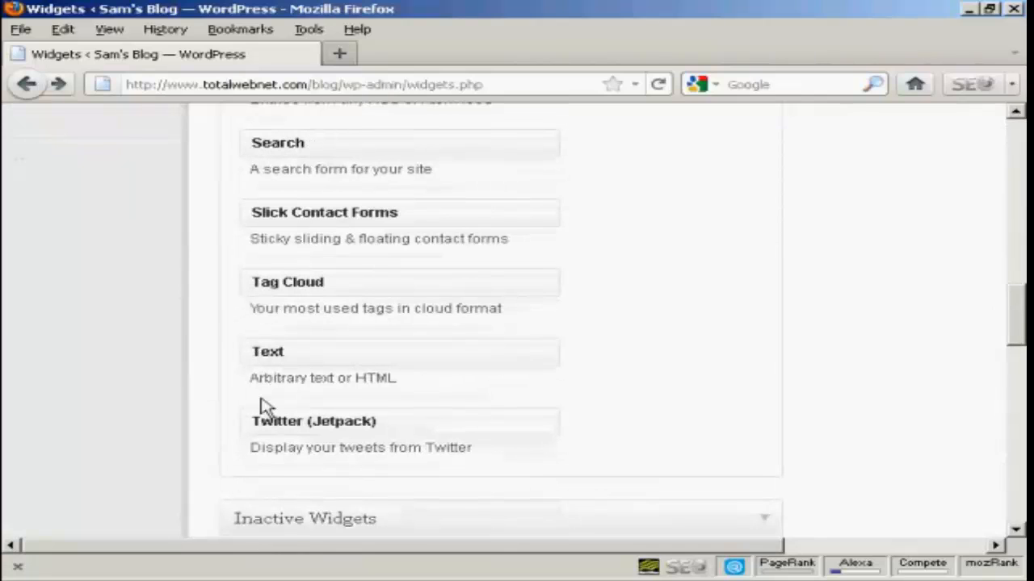
drag(272, 353, 896, 336)
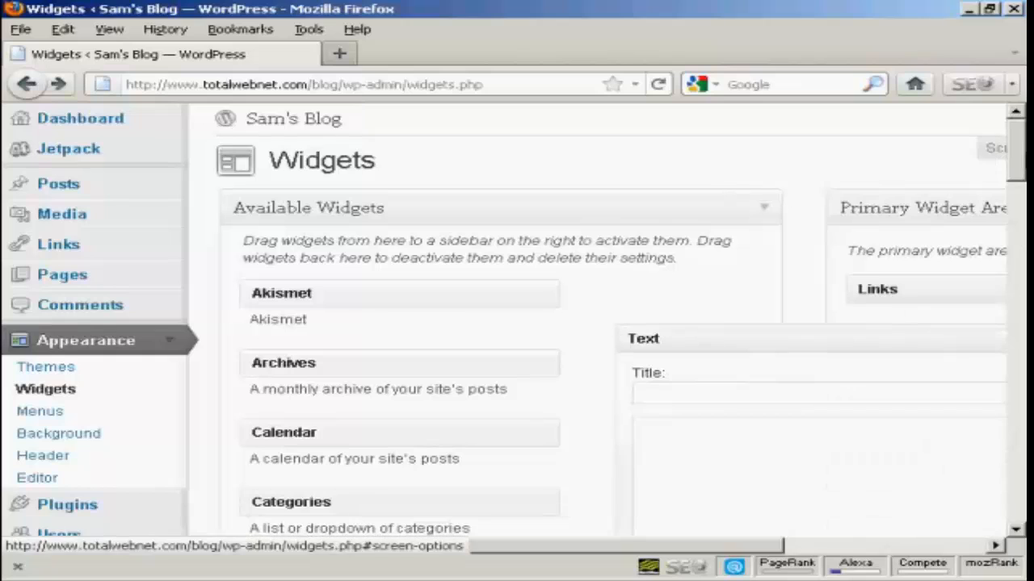
drag(1019, 154, 1019, 176)
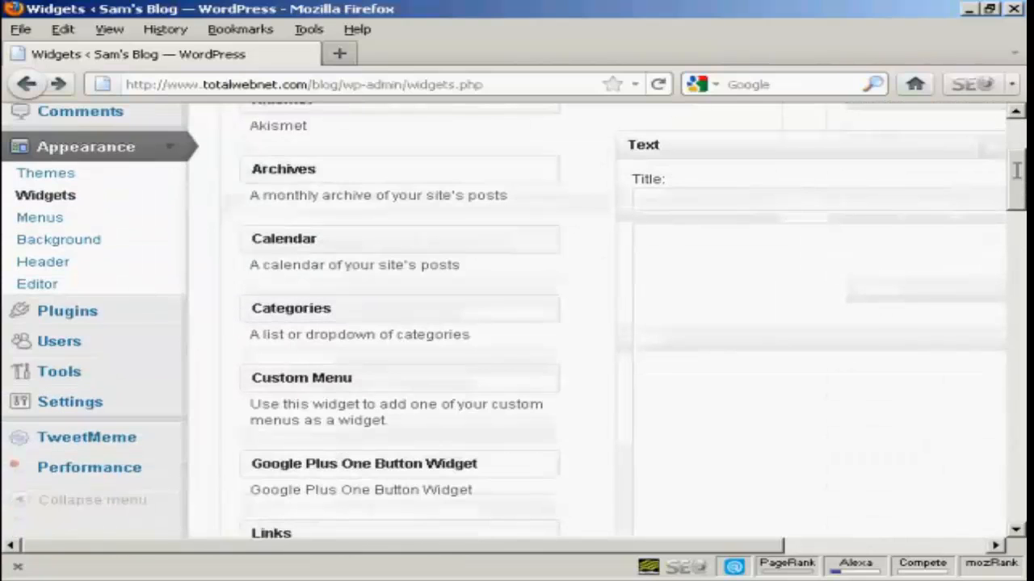
click(645, 239)
key(ctrl+v)
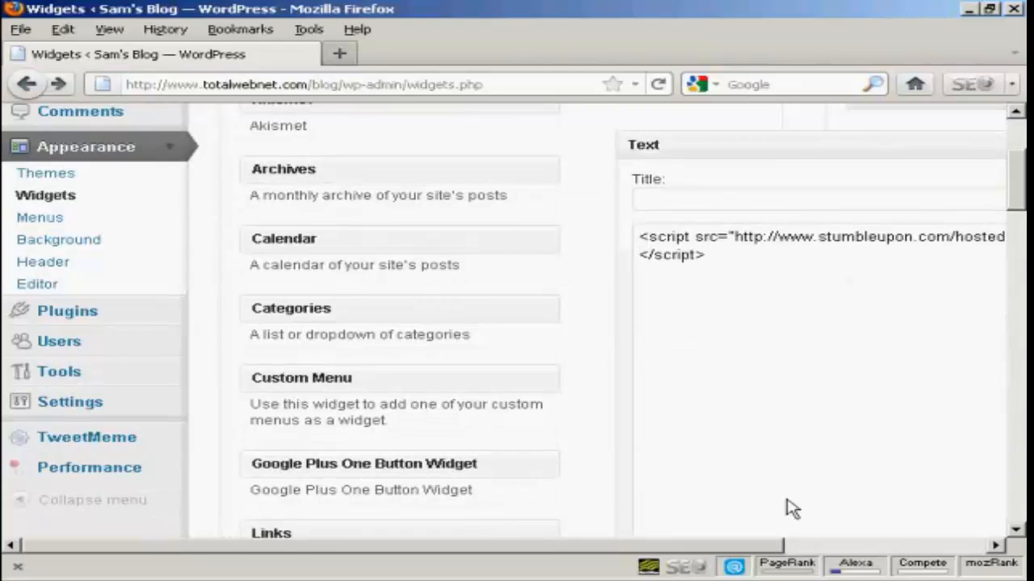
Step: Save the Text widget containing the badge script and collapse it in the Primary Widget Area
drag(751, 547, 918, 547)
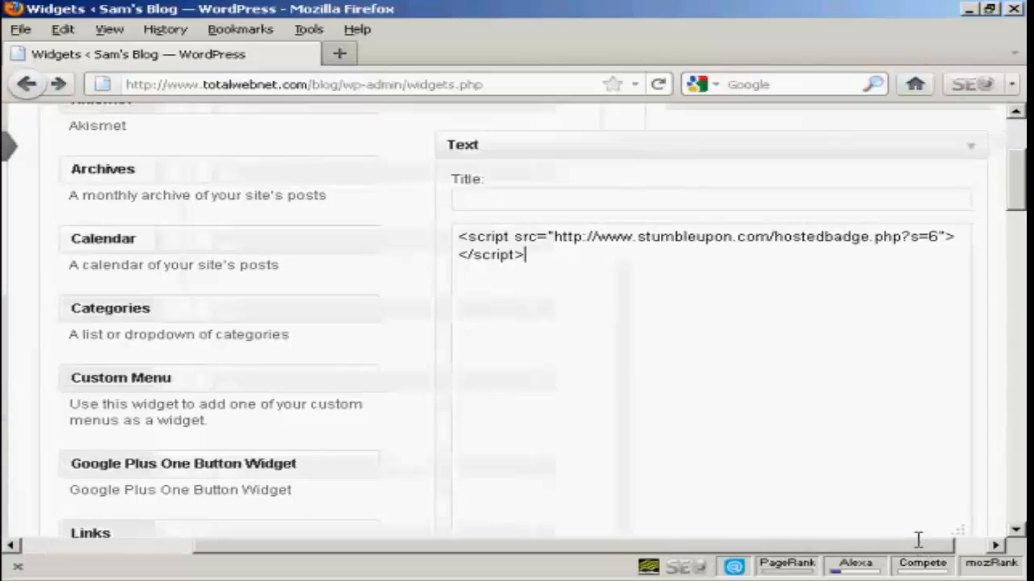
drag(1017, 208, 1021, 230)
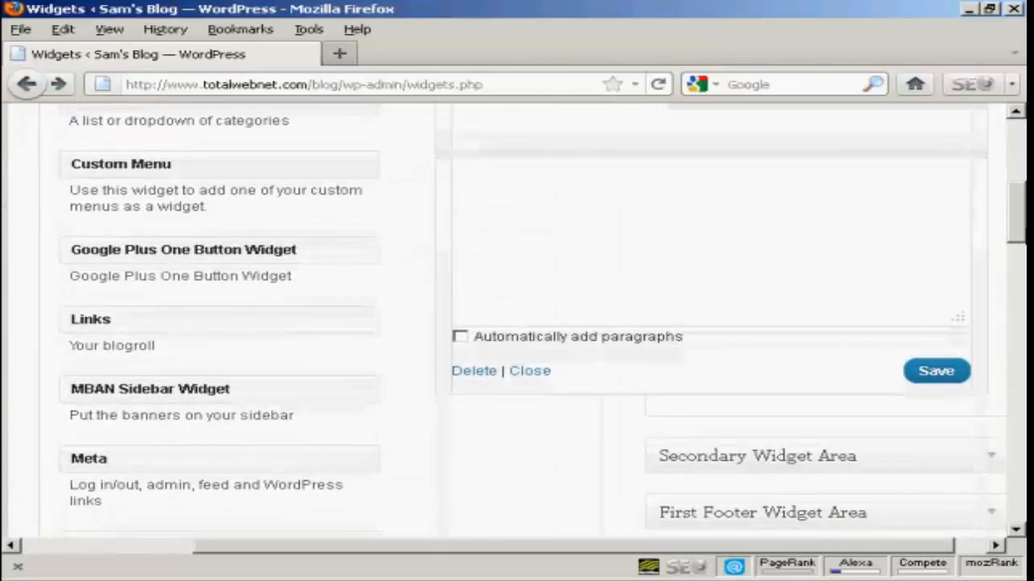
click(937, 373)
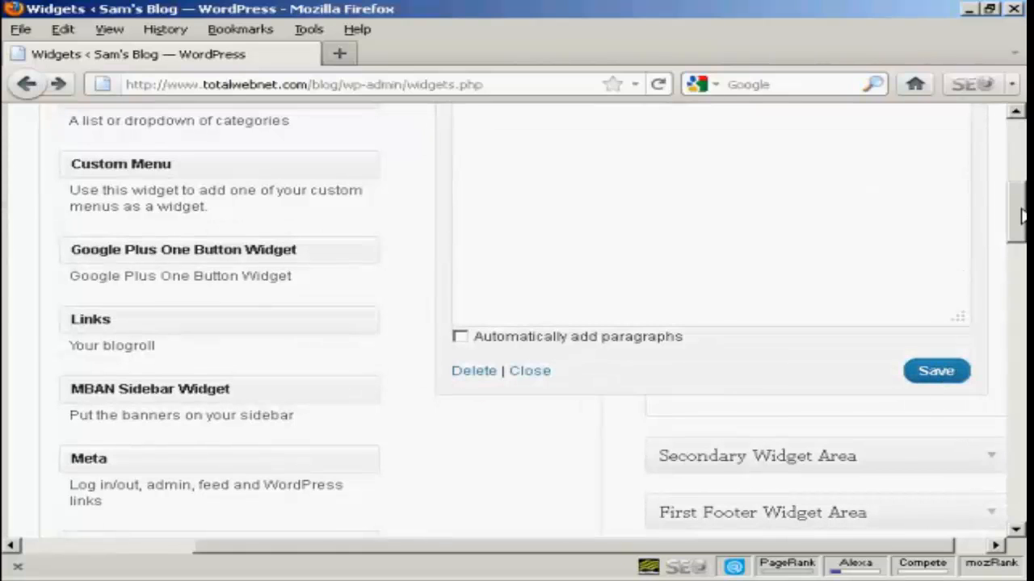
drag(1021, 214, 1022, 157)
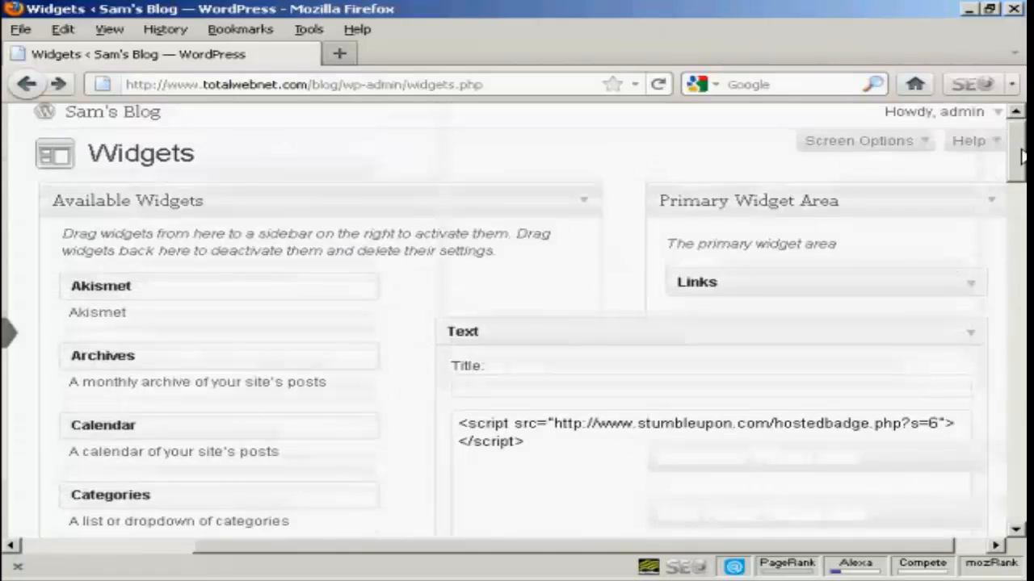
click(973, 340)
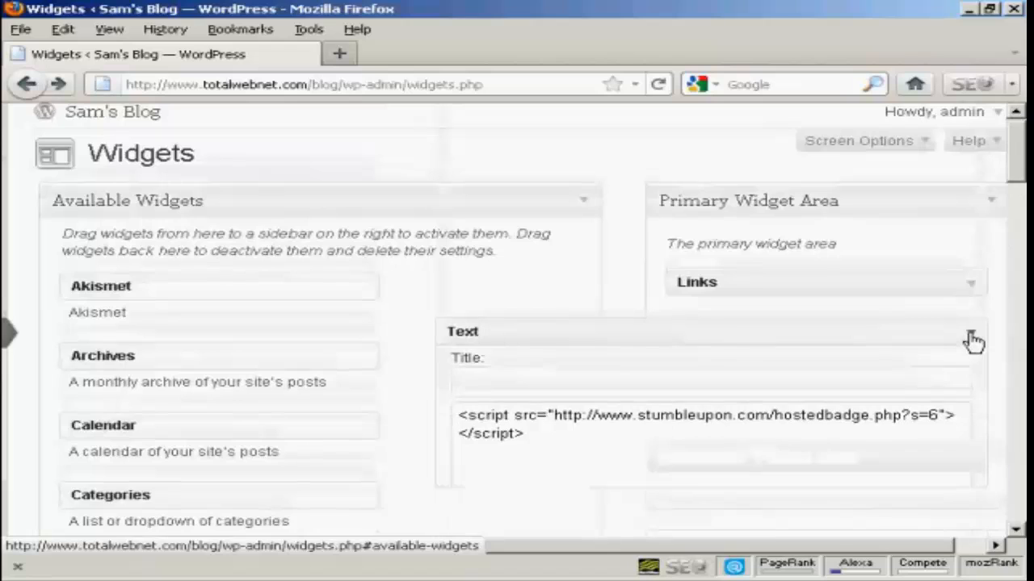
Step: Visit the blog's front page and check the sidebar below the Blogroll for the StumbleUpon badge
click(154, 119)
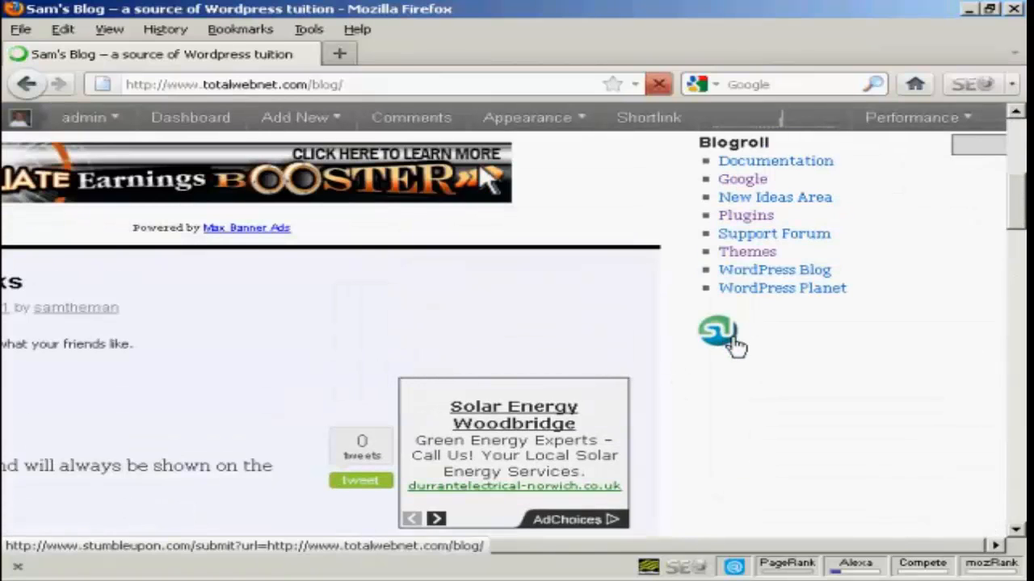
scroll(1019, 202, up, 1)
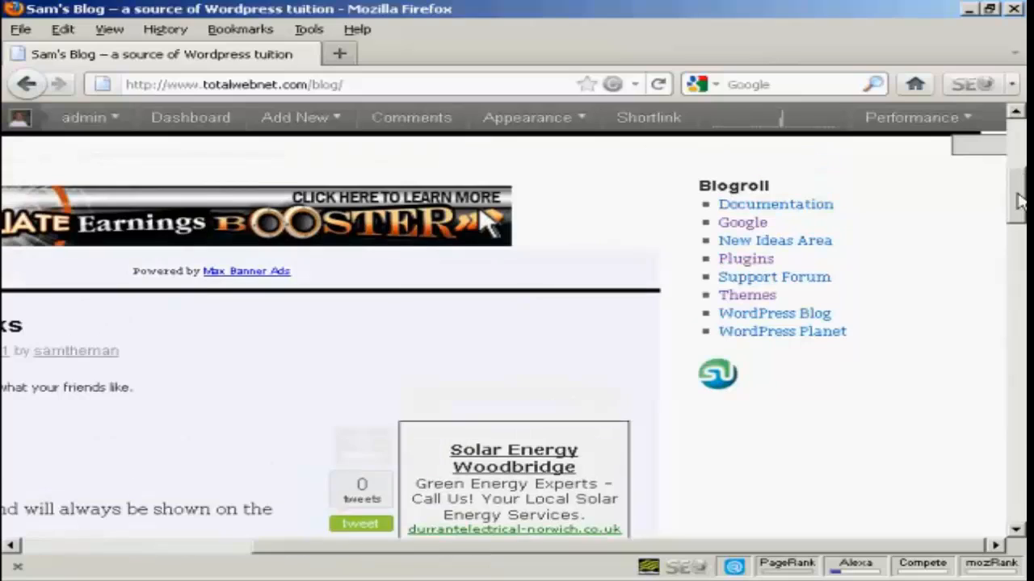